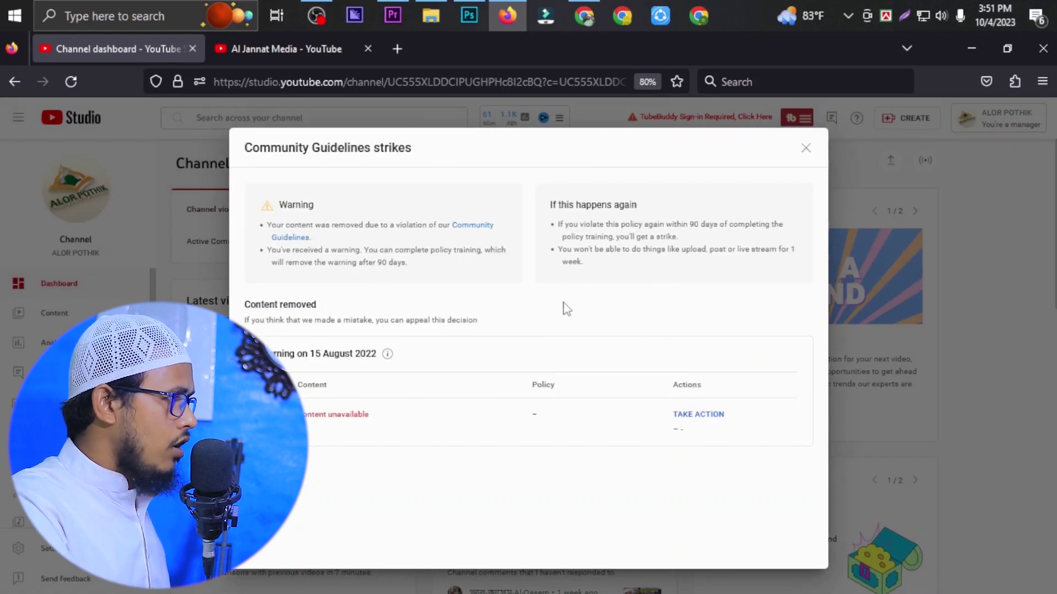
- Begin the review of the 15 August 2022 warning and skim its violent or graphic content policy page, closing that page when done
left_click(698, 414)
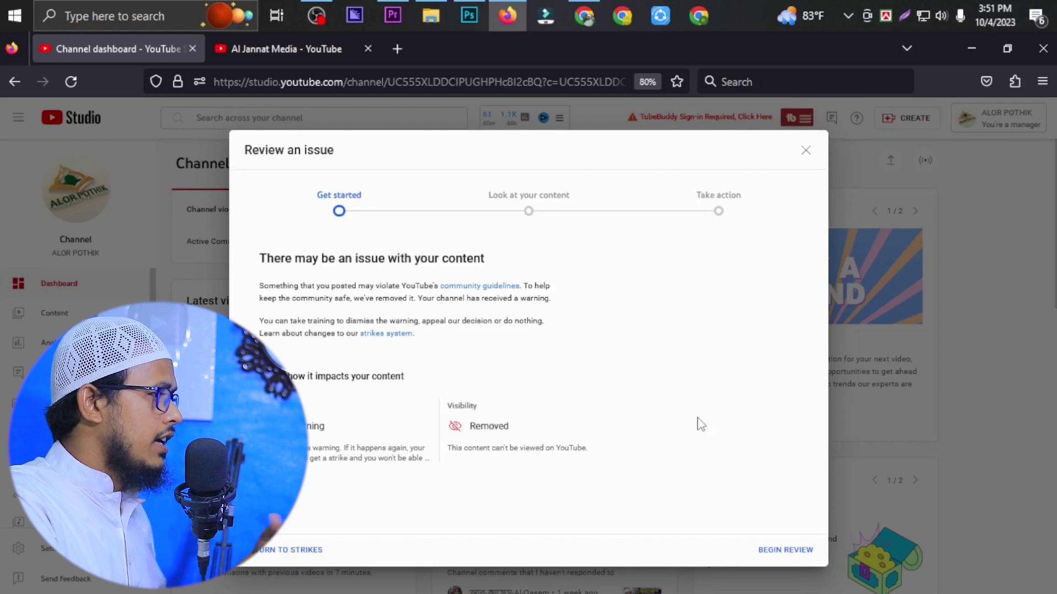
left_click(772, 552)
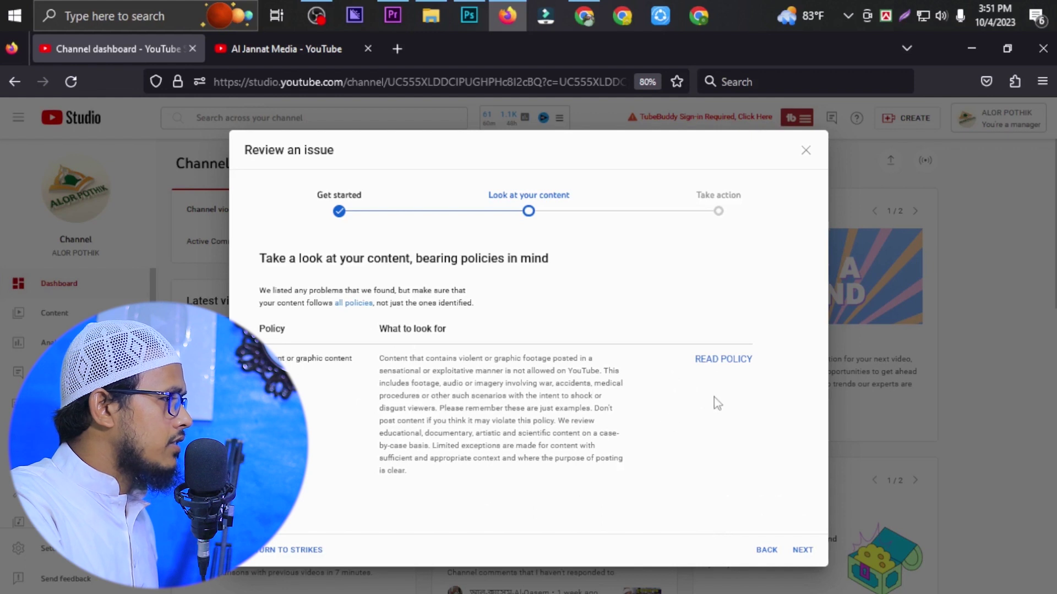
left_click(722, 359)
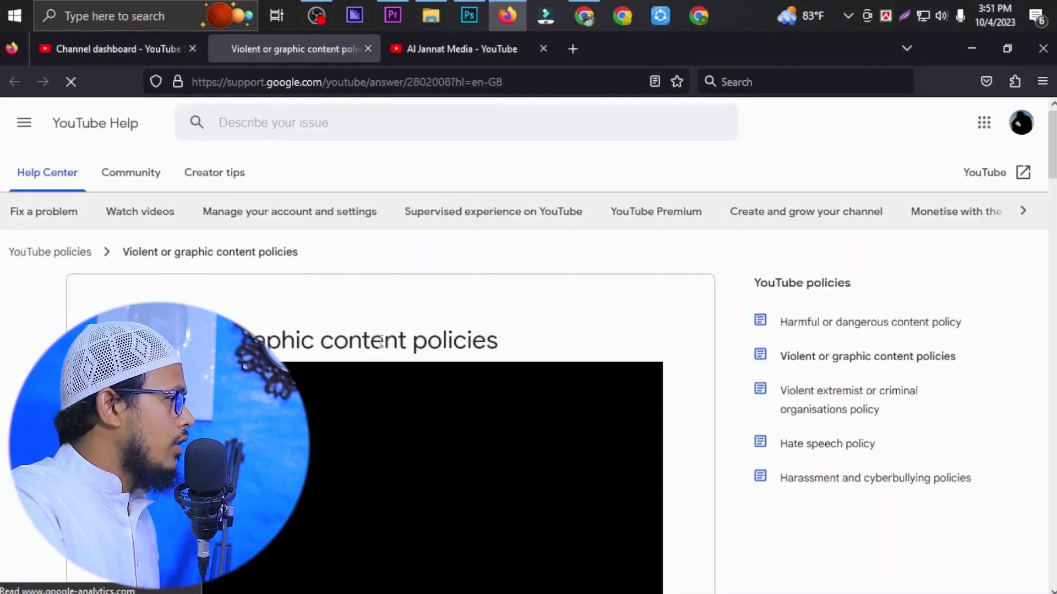
scroll(380, 342, "down", 5)
scroll(380, 348, "down", 12)
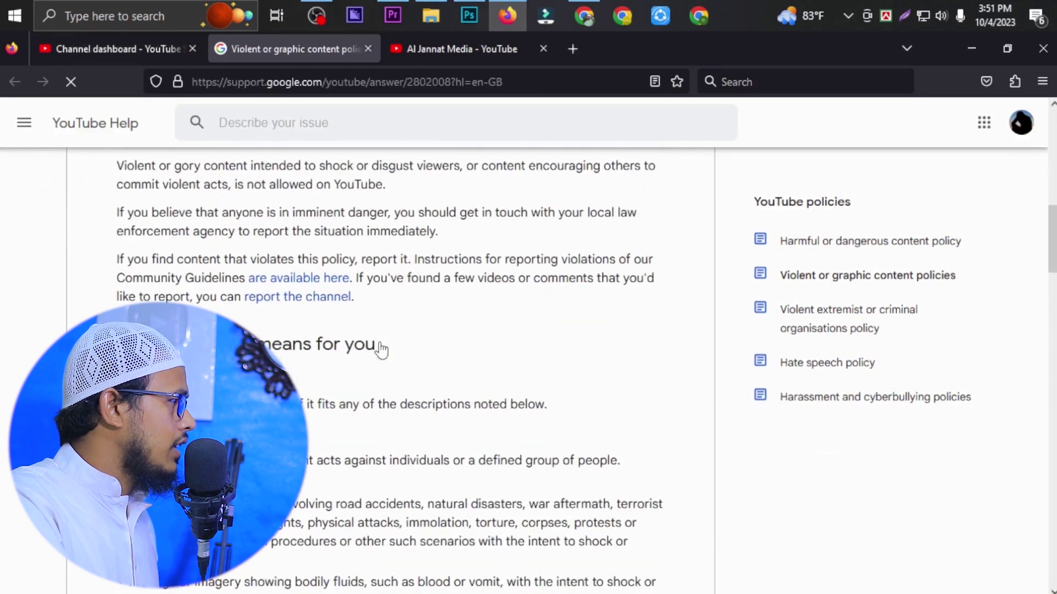
scroll(381, 348, "down", 1)
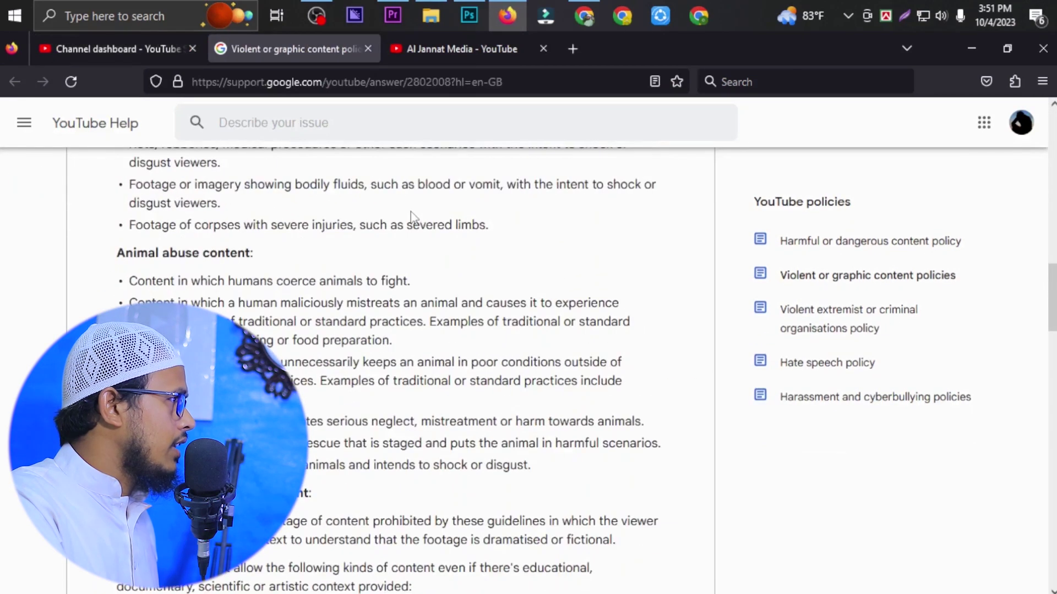
left_click(368, 48)
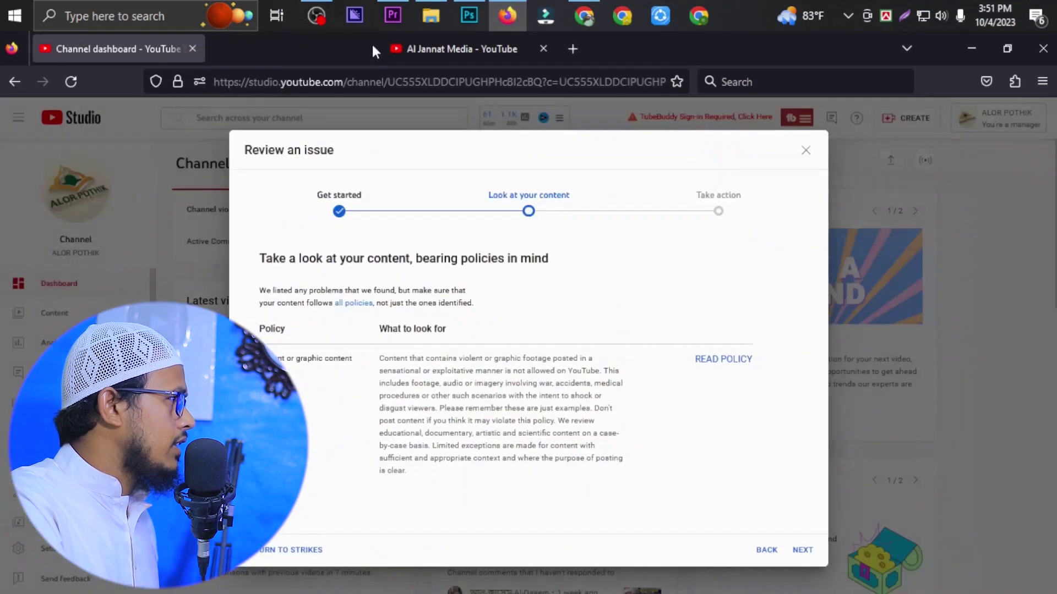
- Choose the policy training for the warning and proceed past its introduction to question 1
left_click(802, 550)
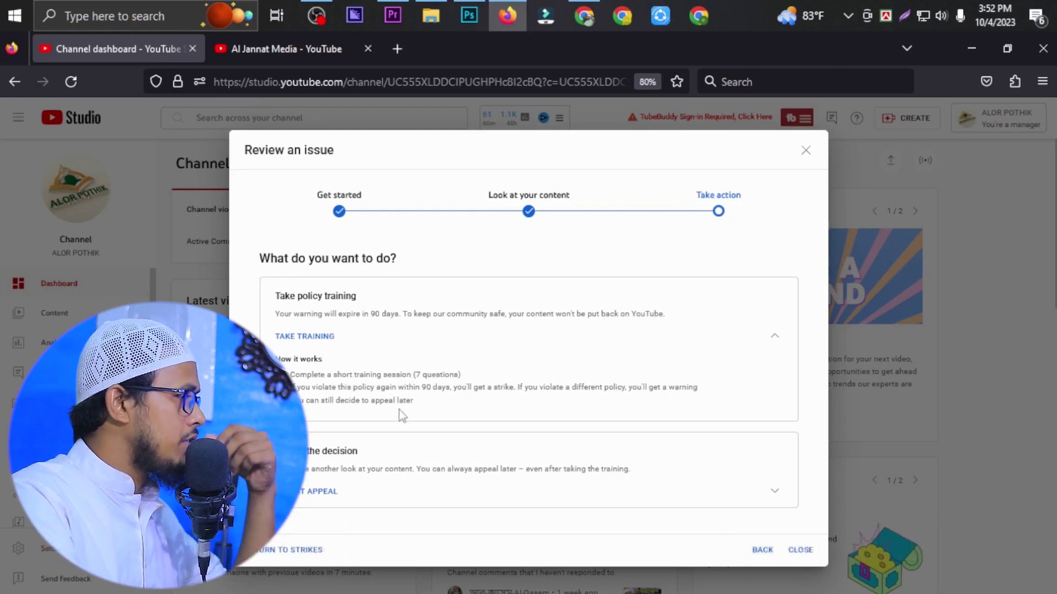
left_click(317, 337)
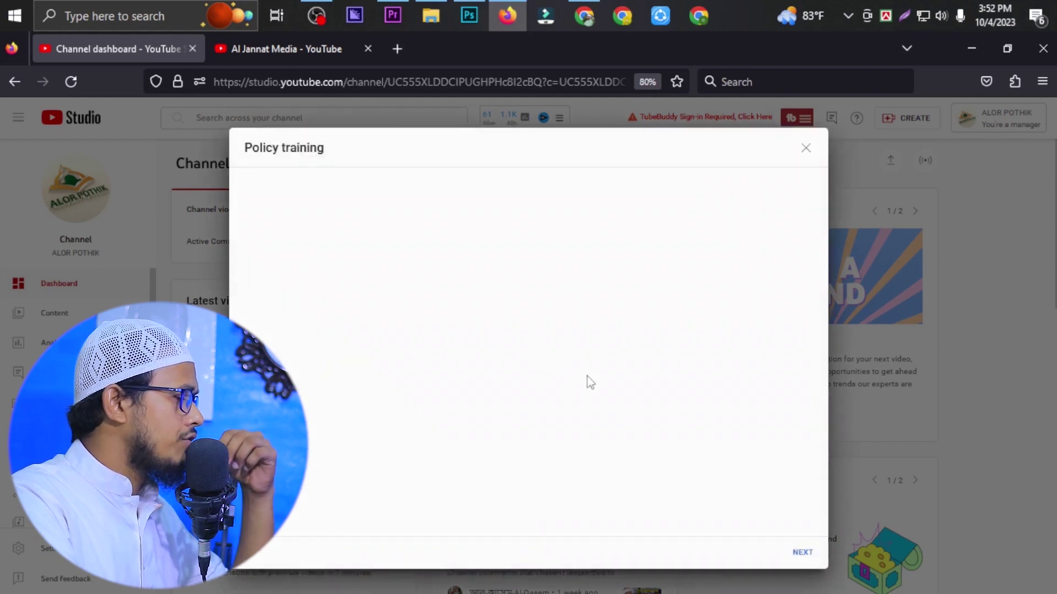
scroll(590, 380, "down", 1)
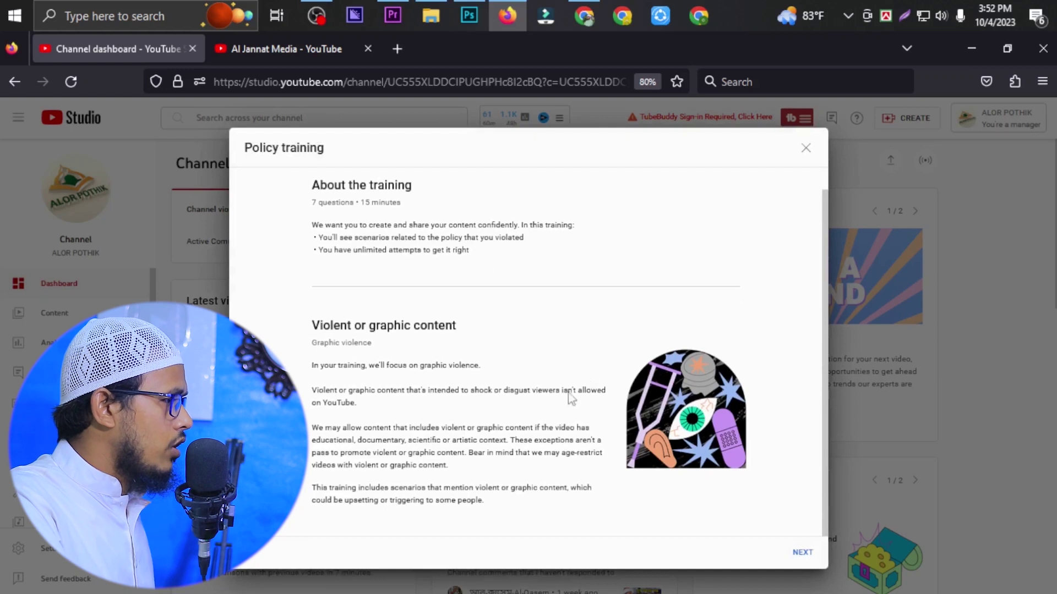
left_click(802, 552)
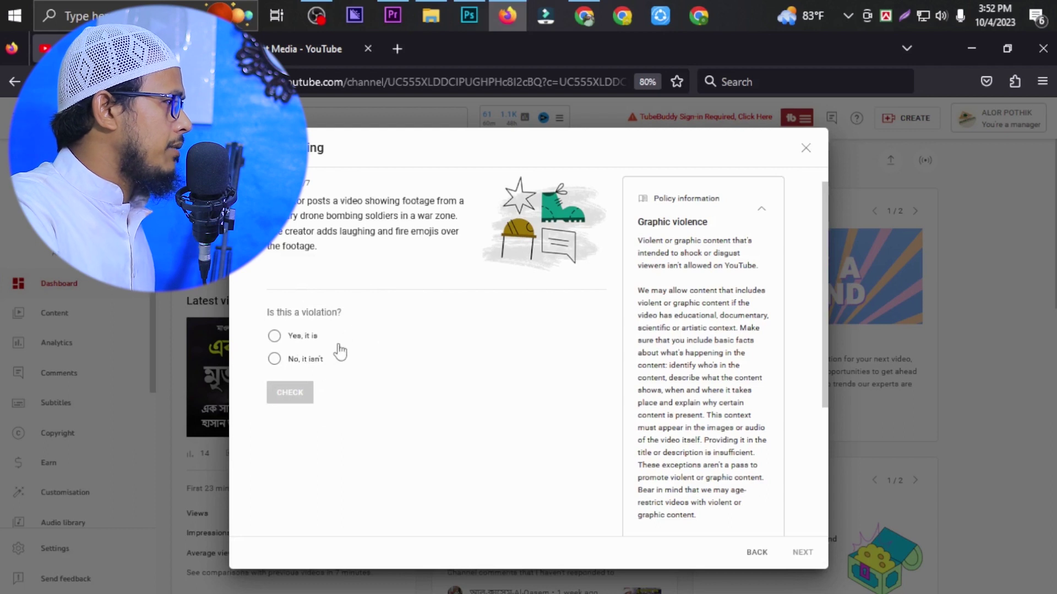
- Try answering "No, it isn't" to question 1 about the drone bombing footage, and reset the question
left_click(274, 359)
left_click(293, 396)
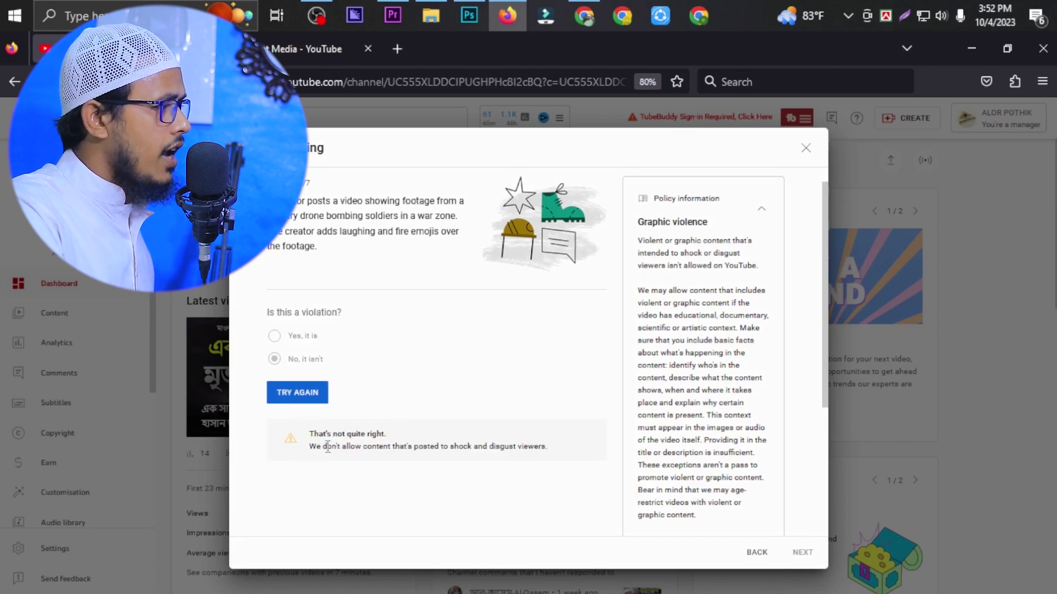
left_click(304, 401)
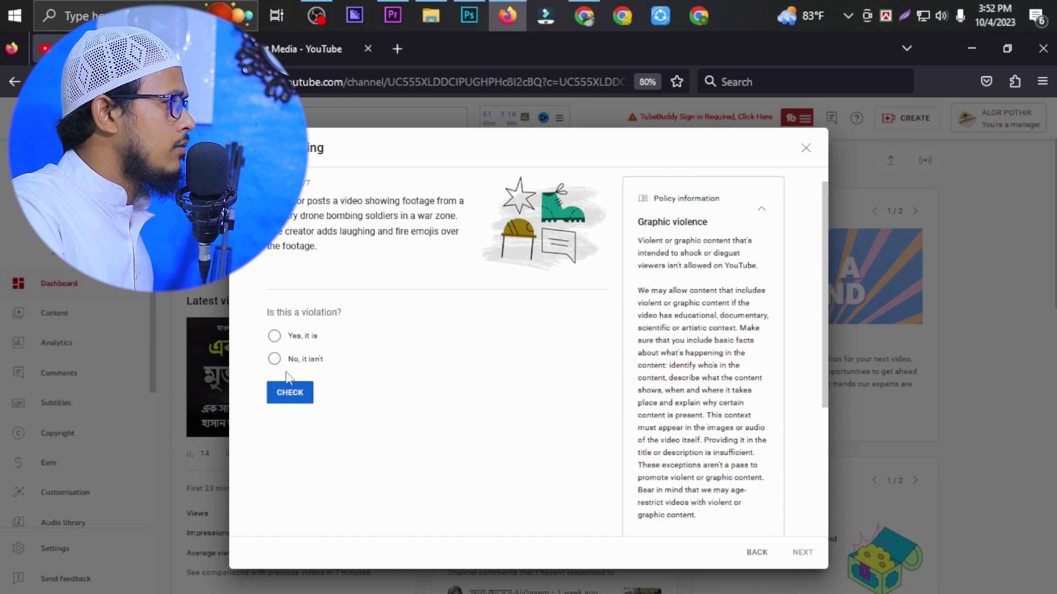
- Answer "Yes, it is" to question 1 about the drone bombing footage, check it and continue to question 2
left_click(274, 336)
left_click(300, 400)
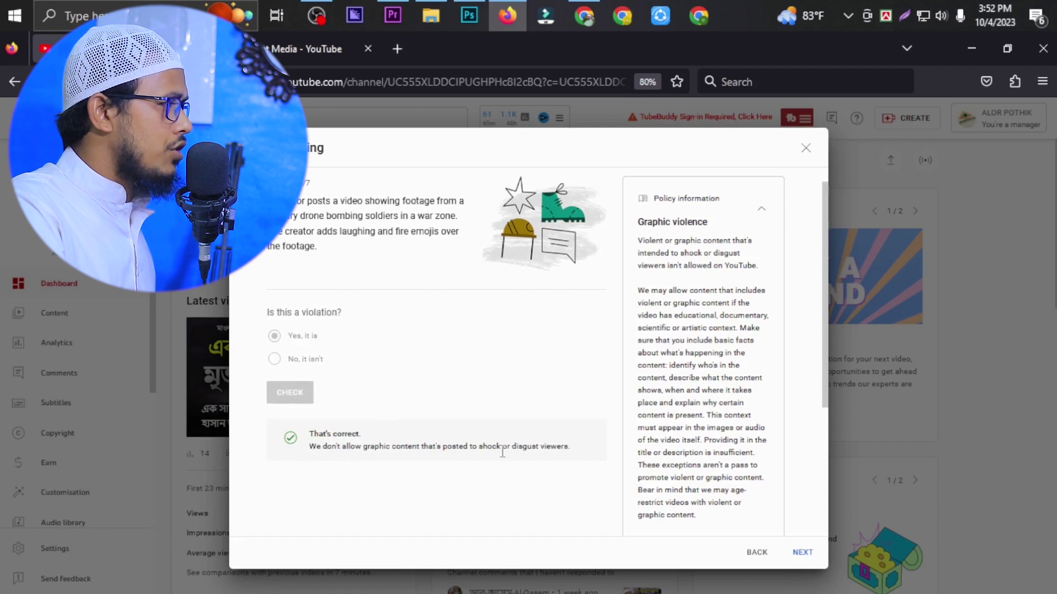
scroll(495, 457, "down", 3)
scroll(479, 440, "up", 3)
scroll(523, 451, "down", 4)
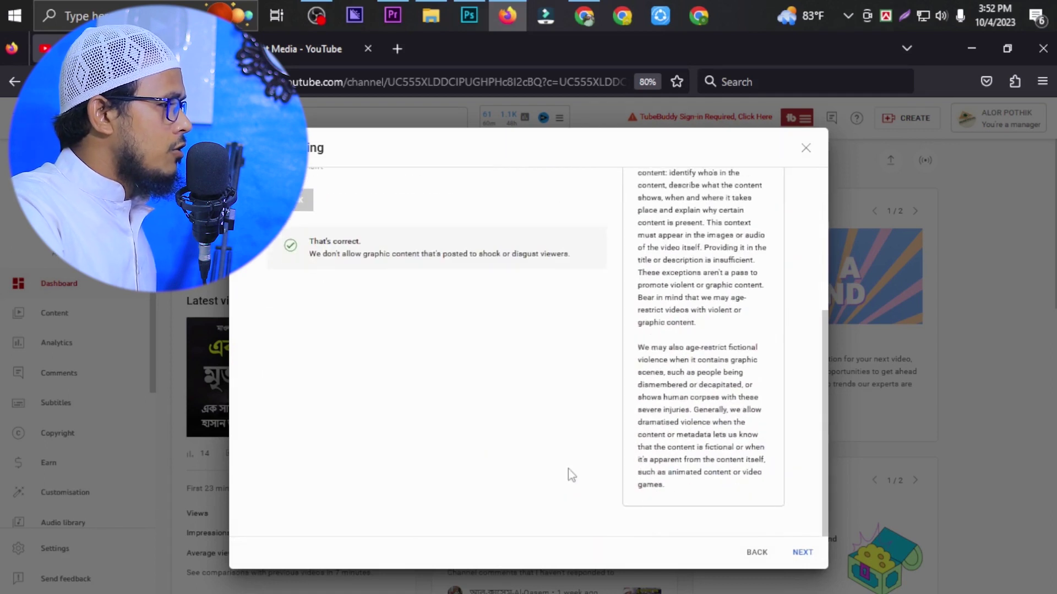
left_click(799, 553)
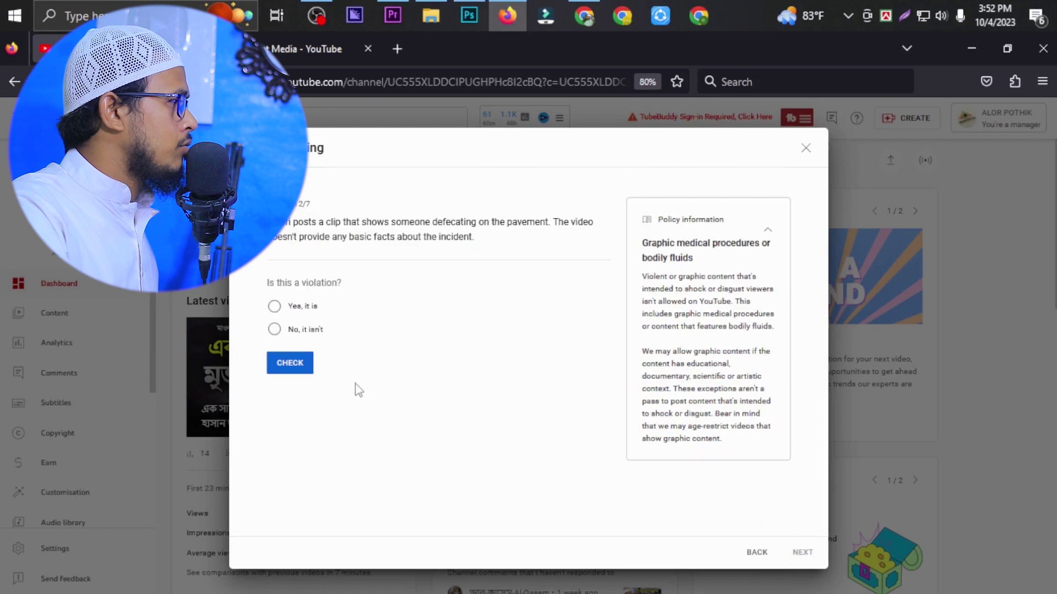
- Try answering "No, it isn't" to question 2 about the pavement clip, and reset the question
left_click(274, 329)
left_click(279, 363)
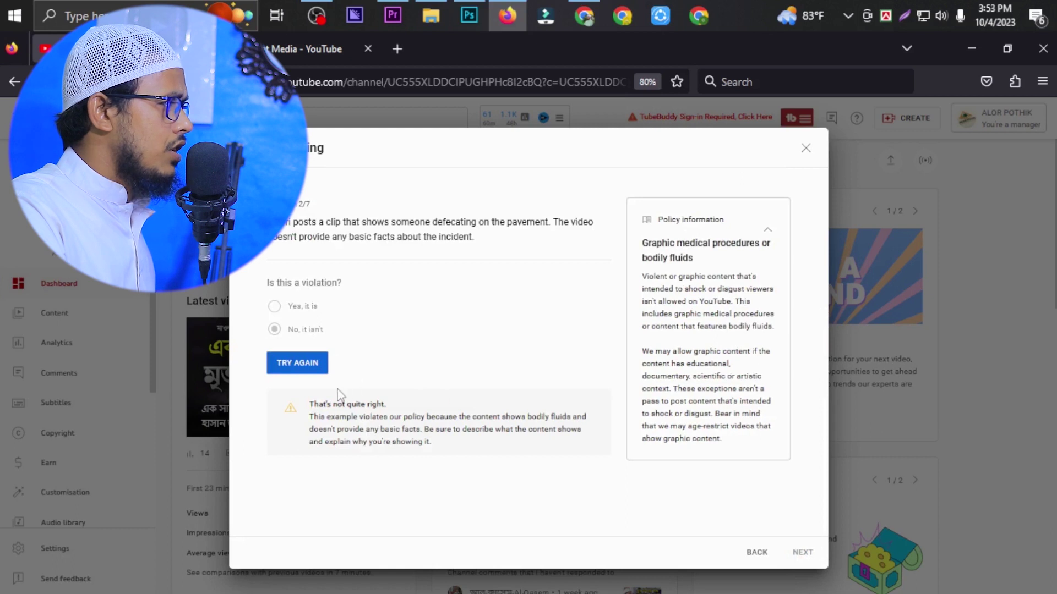
left_click(300, 366)
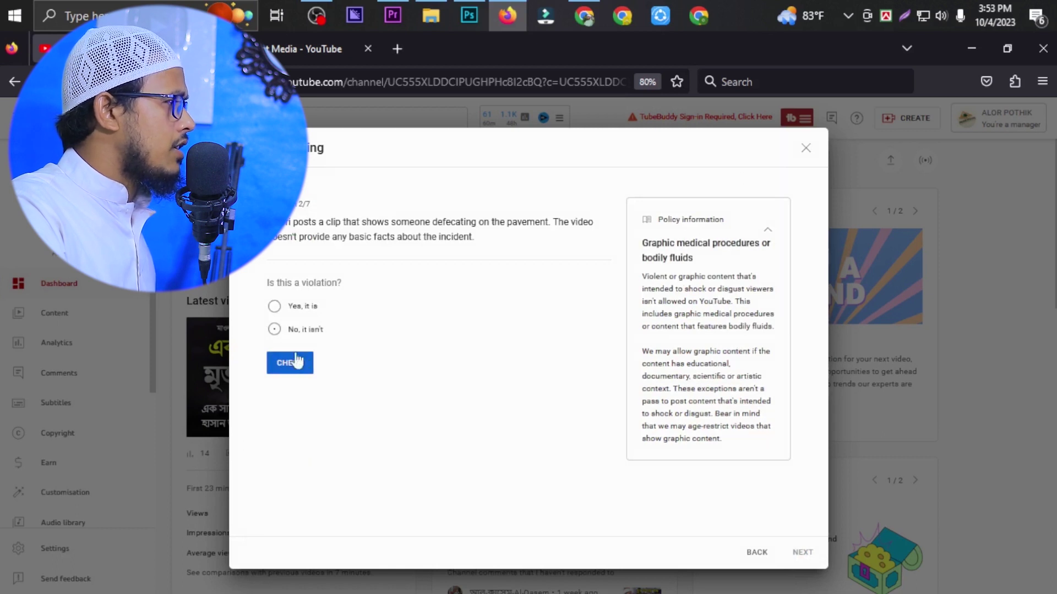
- Answer "Yes, it is" to question 2 about the pavement clip, check it and continue to question 3
left_click(274, 309)
left_click(296, 365)
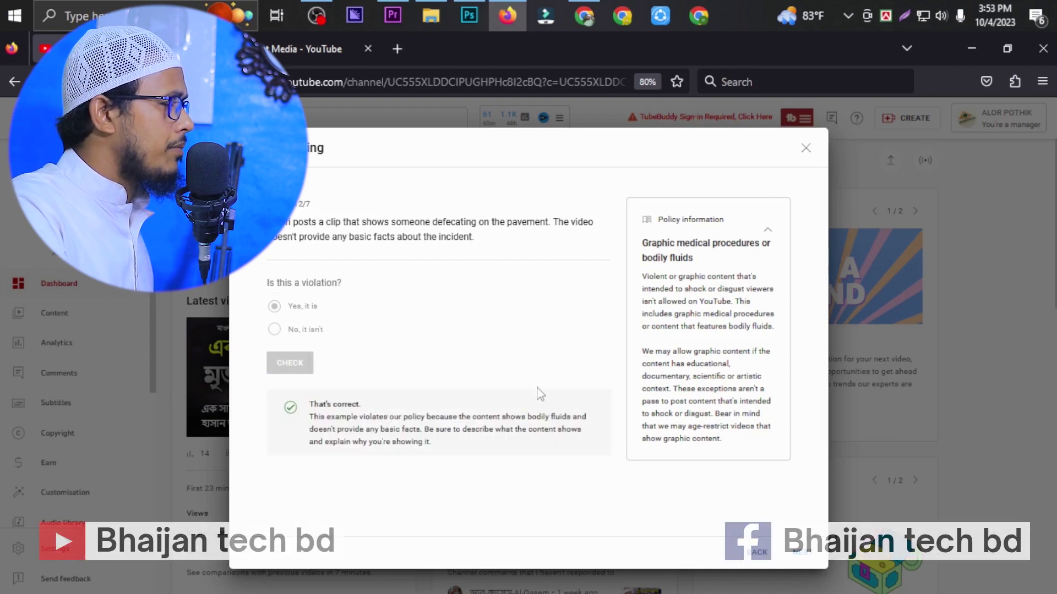
left_click(802, 562)
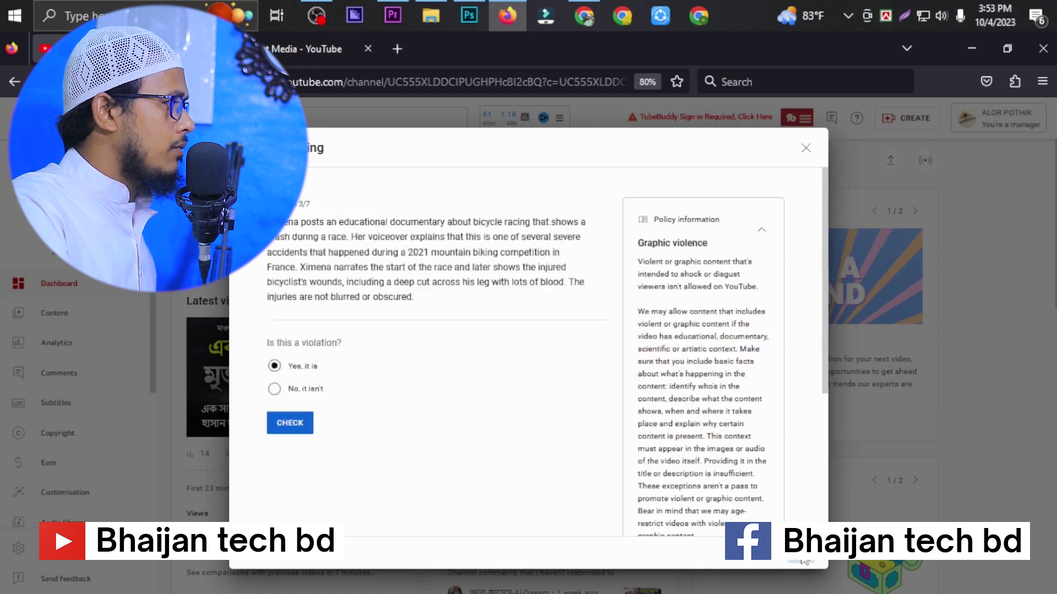
- Answer "No, it isn't" to question 3 about the bicycle racing documentary, check the answer, review the explanation and continue
left_click(275, 434)
left_click(297, 472)
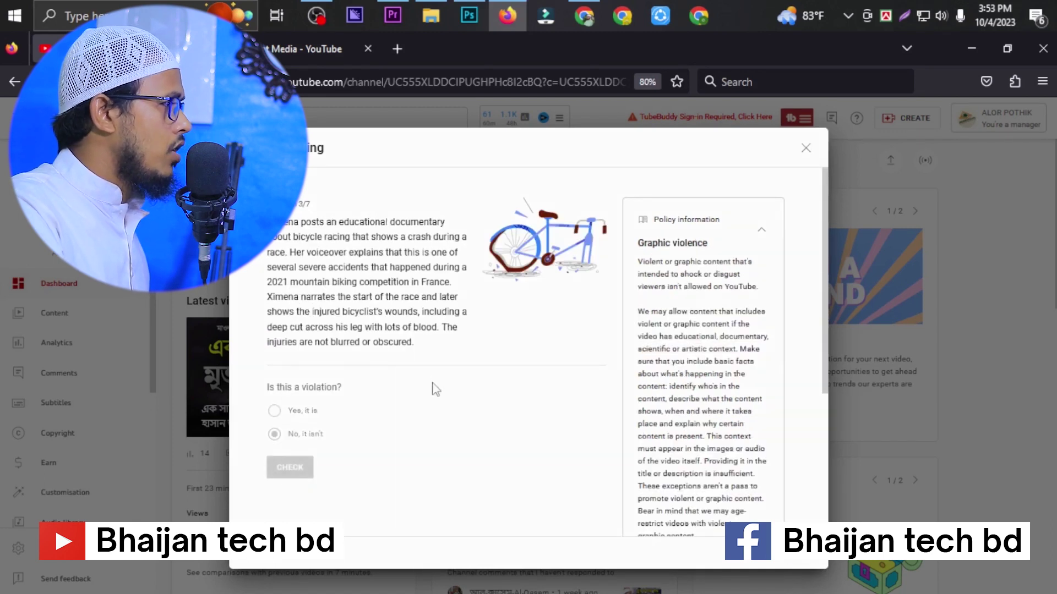
scroll(430, 388, "down", 4)
scroll(349, 368, "up", 3)
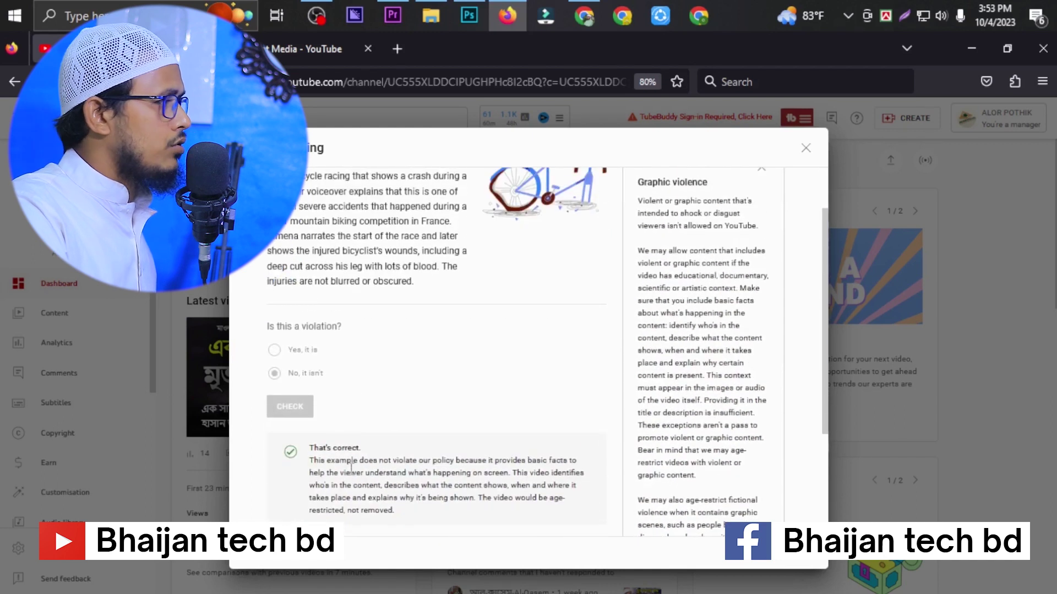
scroll(413, 370, "up", 1)
scroll(468, 397, "down", 4)
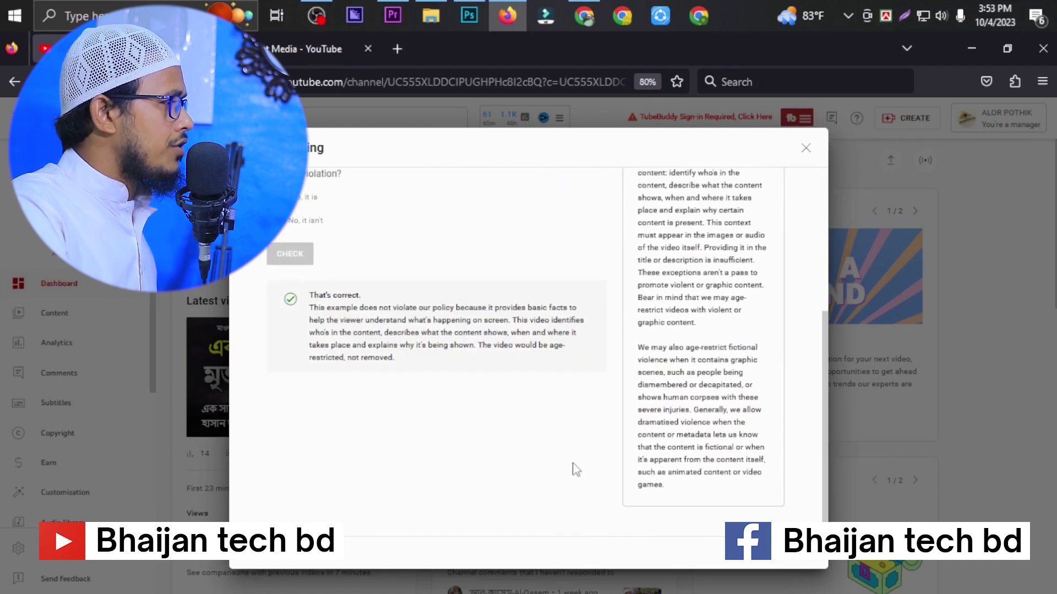
left_click(804, 563)
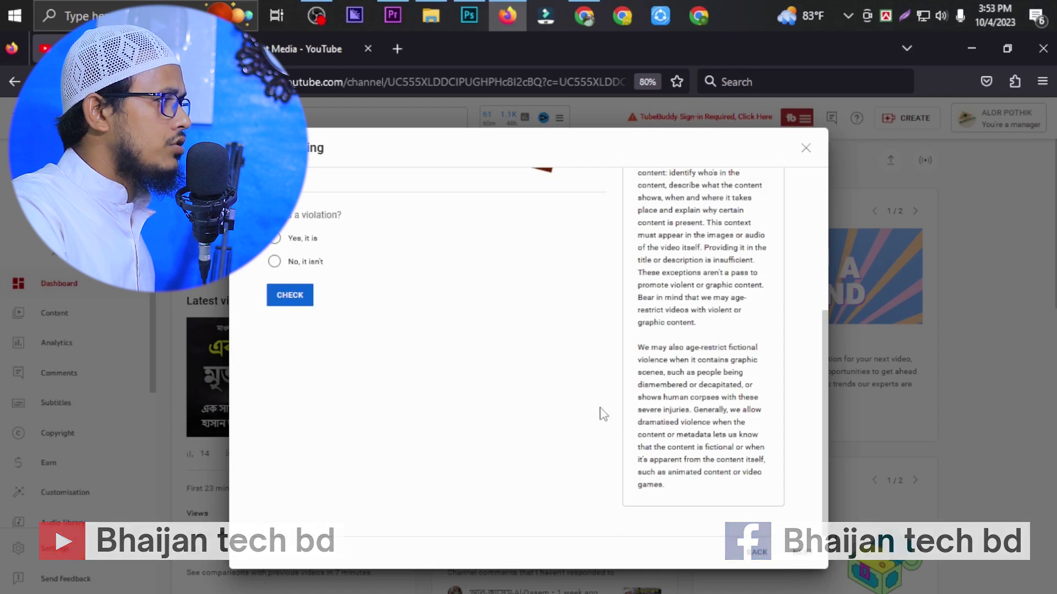
- Answer "Yes, it is" to question 4 about the 'terrible accident in China' image, check it, review the explanation and continue
scroll(444, 366, "up", 3)
left_click(274, 420)
left_click(290, 478)
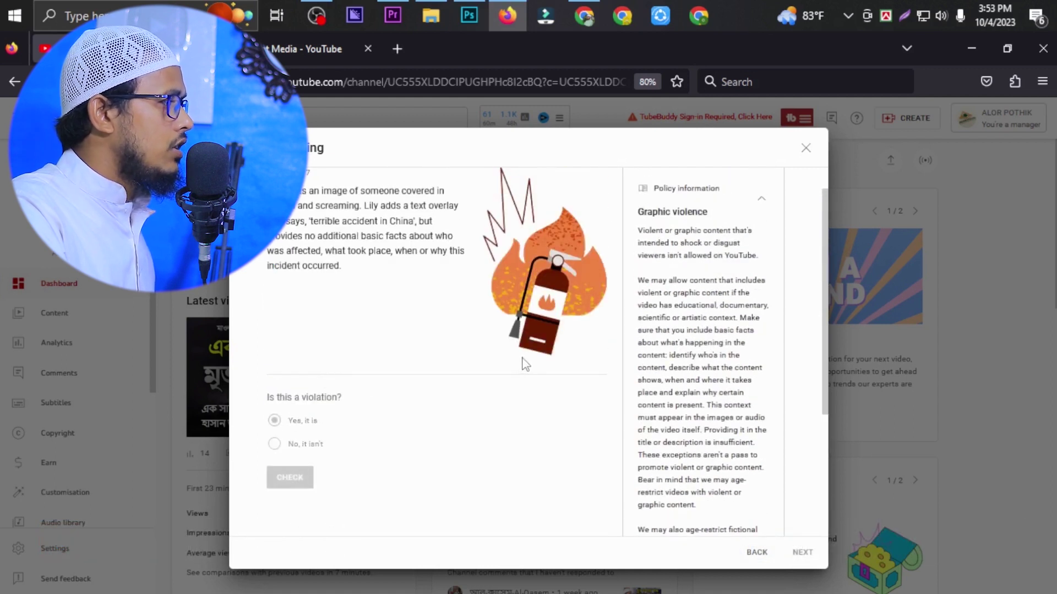
scroll(512, 385, "down", 3)
scroll(485, 410, "up", 3)
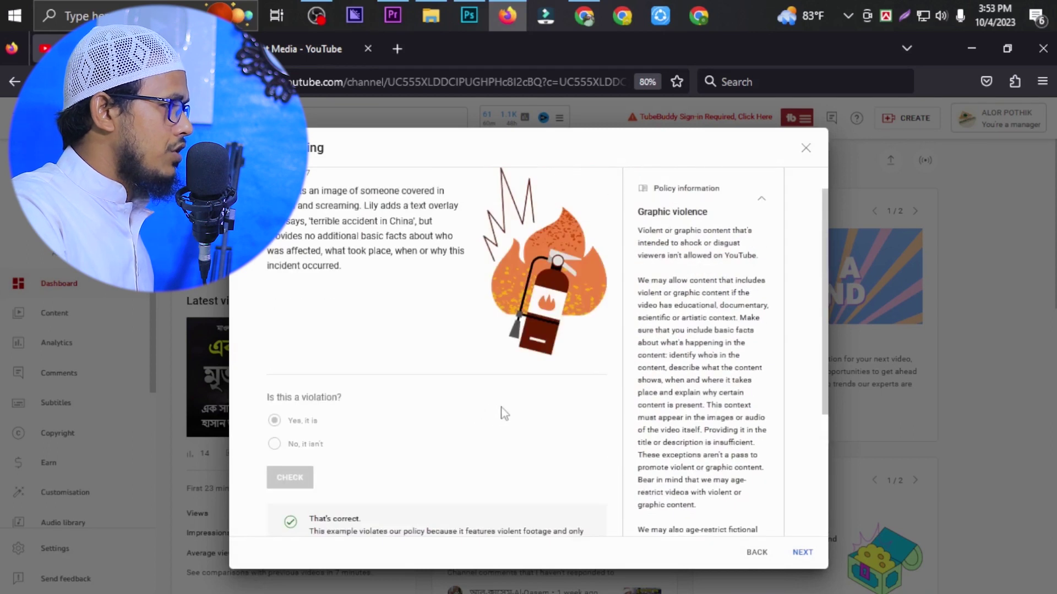
scroll(680, 498, "down", 3)
scroll(585, 438, "up", 4)
scroll(668, 504, "down", 4)
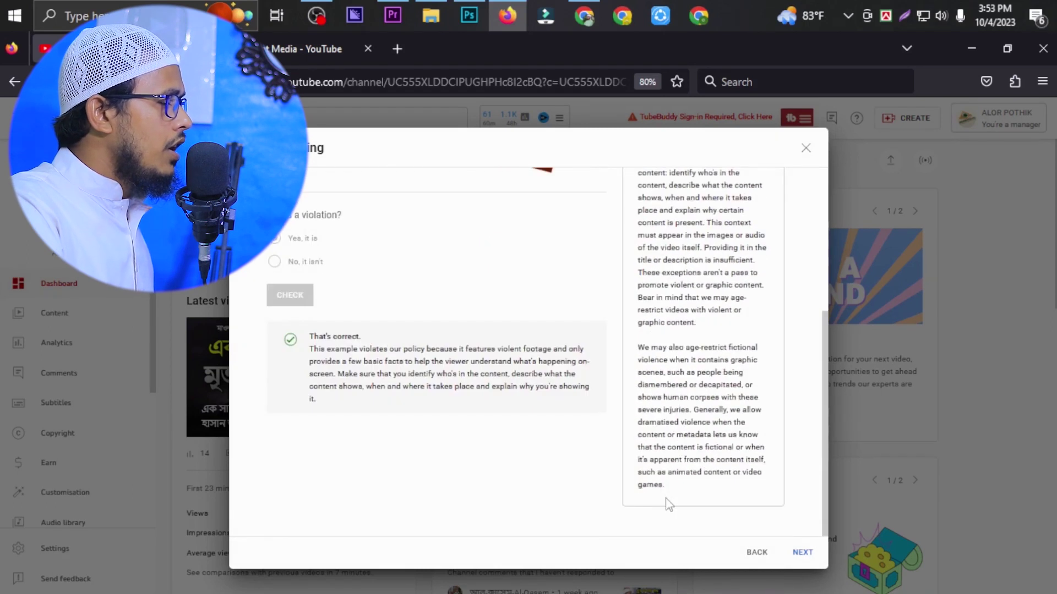
left_click(803, 553)
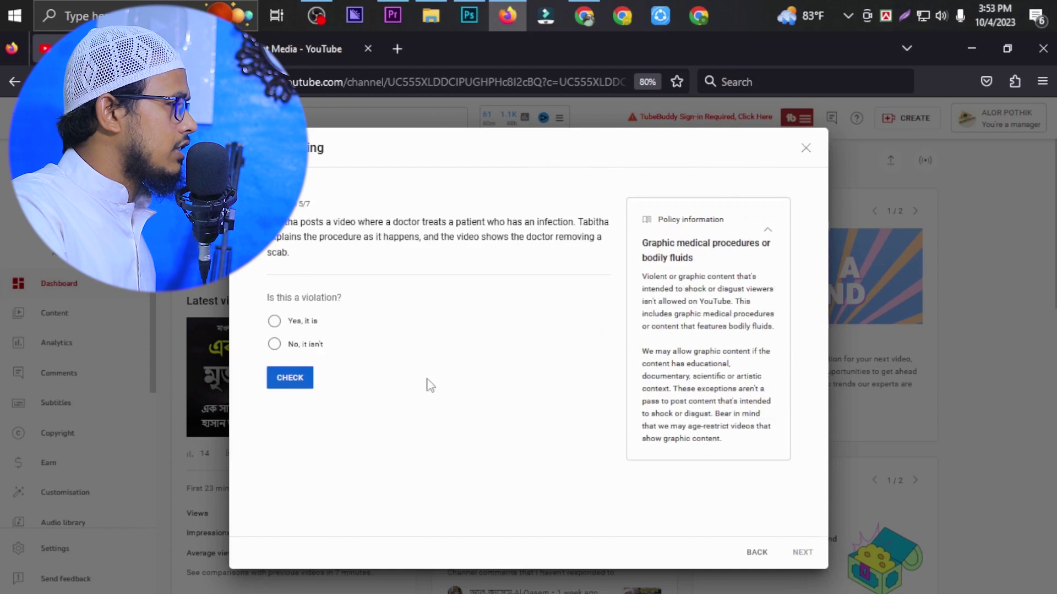
- Answer "No, it isn't" to question 5 about the doctor removing a scab, check it and continue to question 6
left_click(274, 346)
left_click(290, 379)
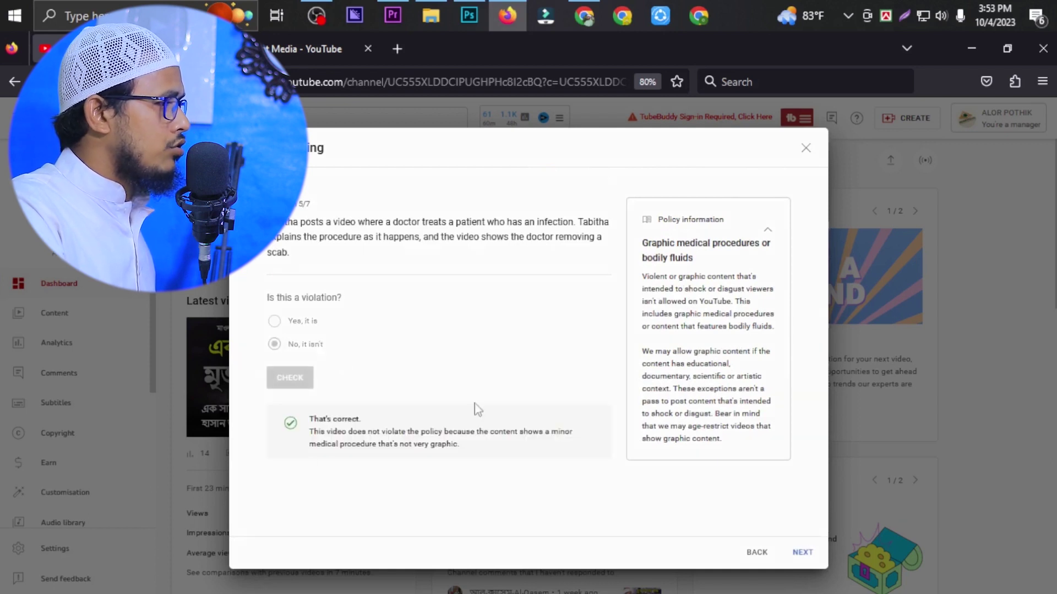
left_click(802, 553)
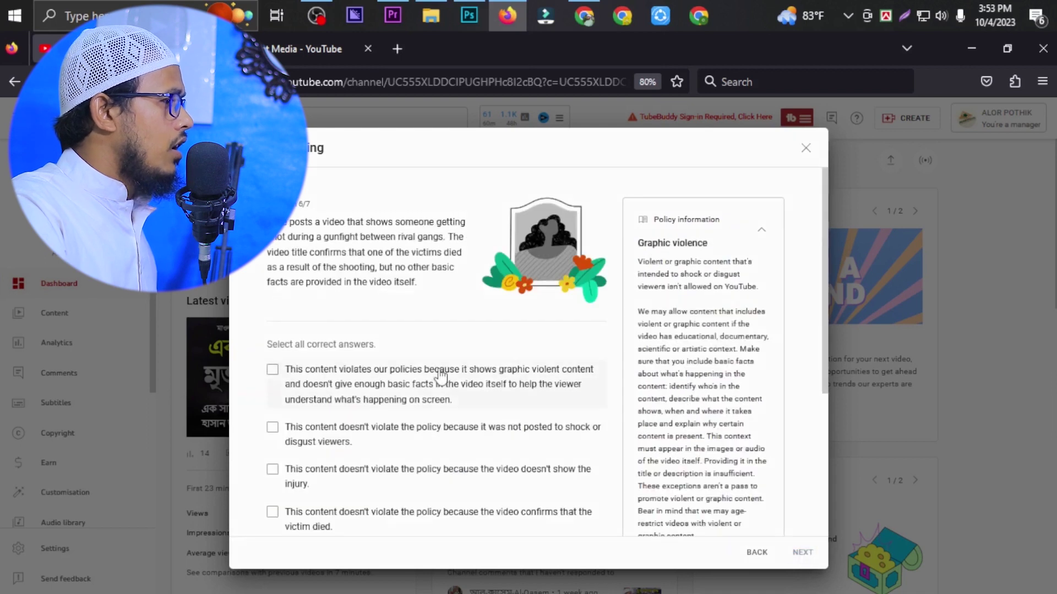
- Try answering question 6 about the gang gunfight with no violation because the video doesn't show the injury, and reset the question
scroll(439, 379, "down", 2)
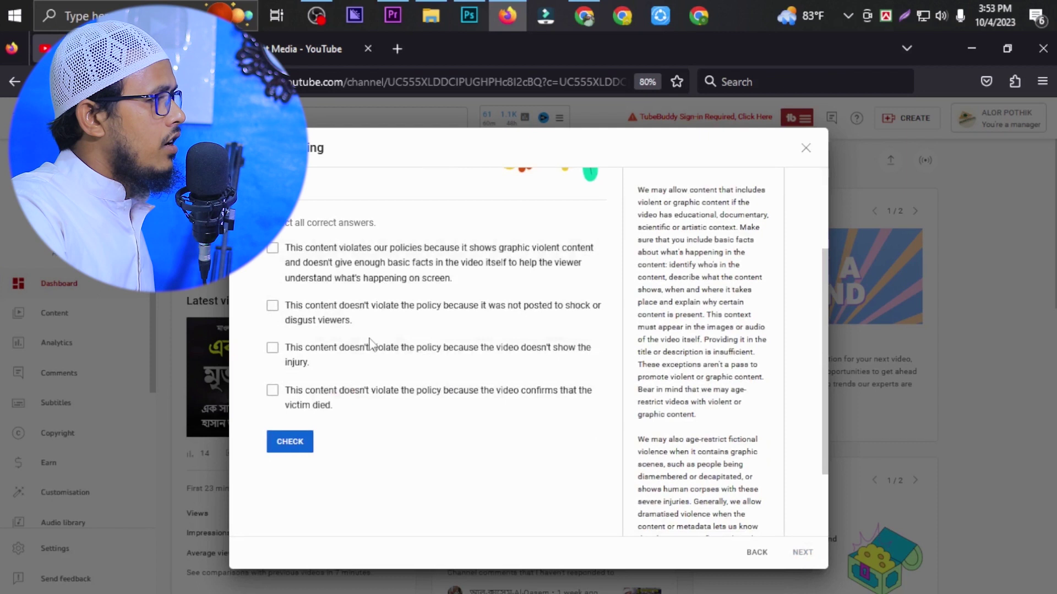
scroll(352, 283, "up", 2)
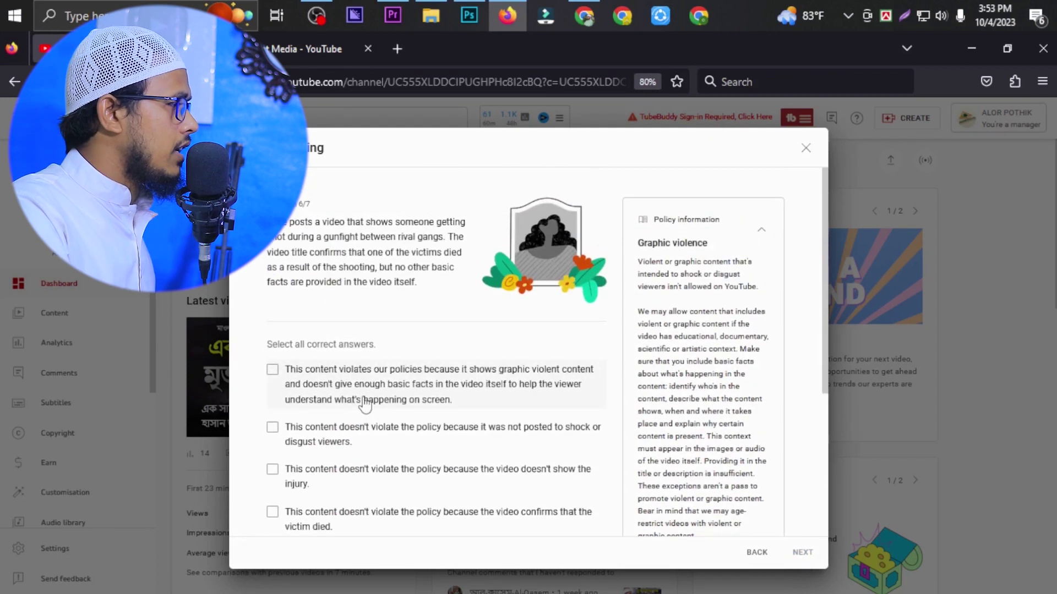
scroll(365, 405, "down", 2)
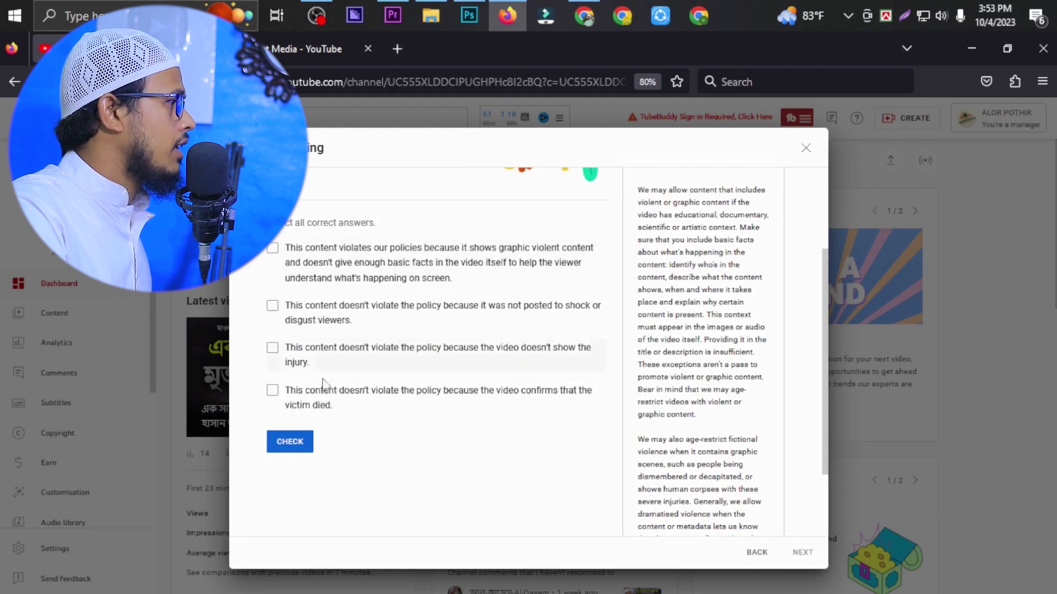
left_click(272, 348)
left_click(291, 443)
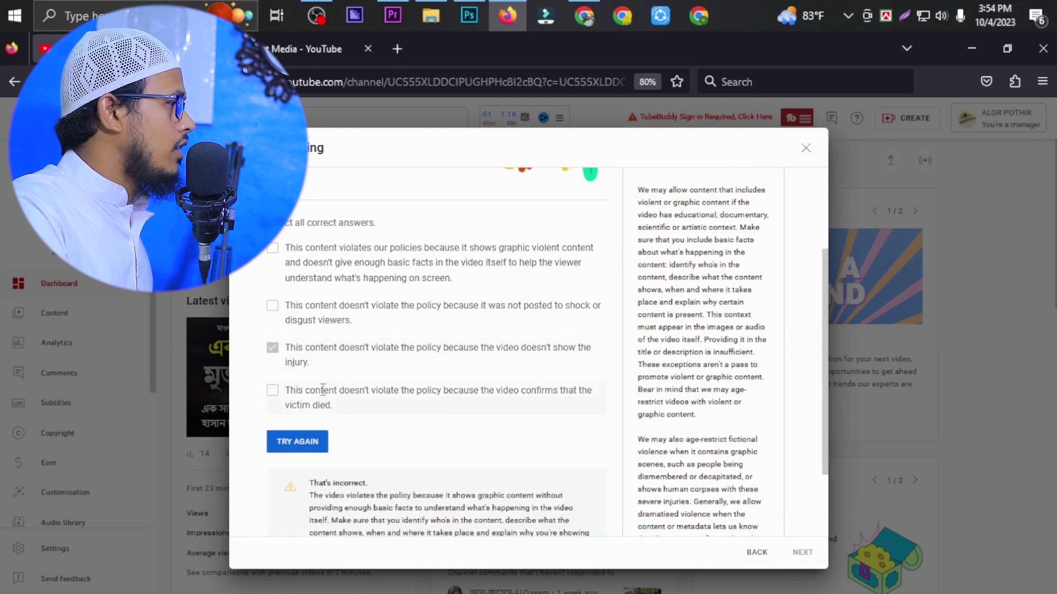
left_click(288, 443)
- Check question 6 with two answers: violates for lacking basic facts, and doesn't violate because not posted to shock or disgust viewers
left_click(279, 271)
left_click(274, 307)
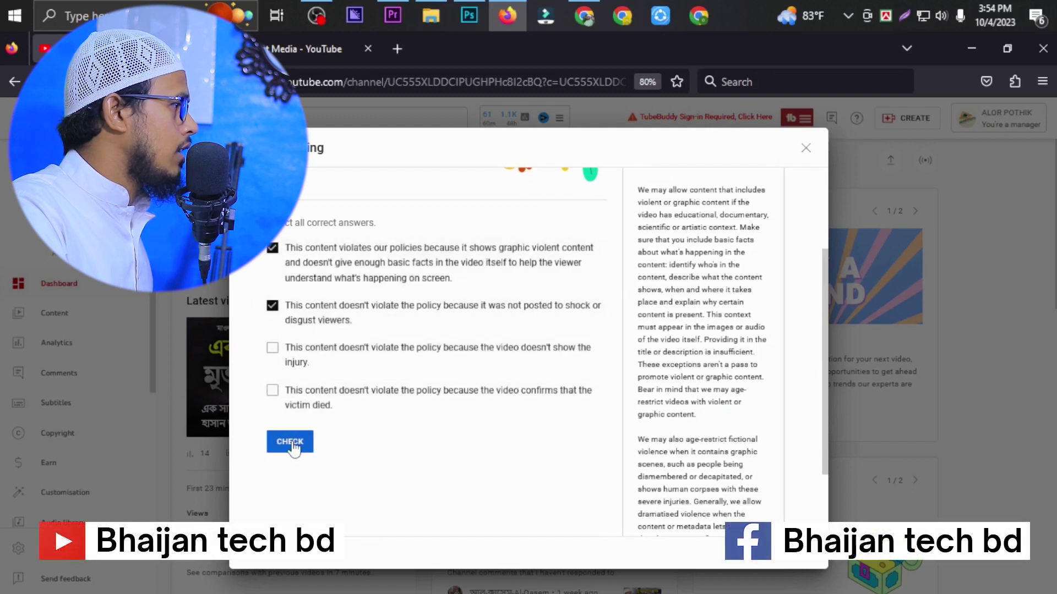
left_click(290, 442)
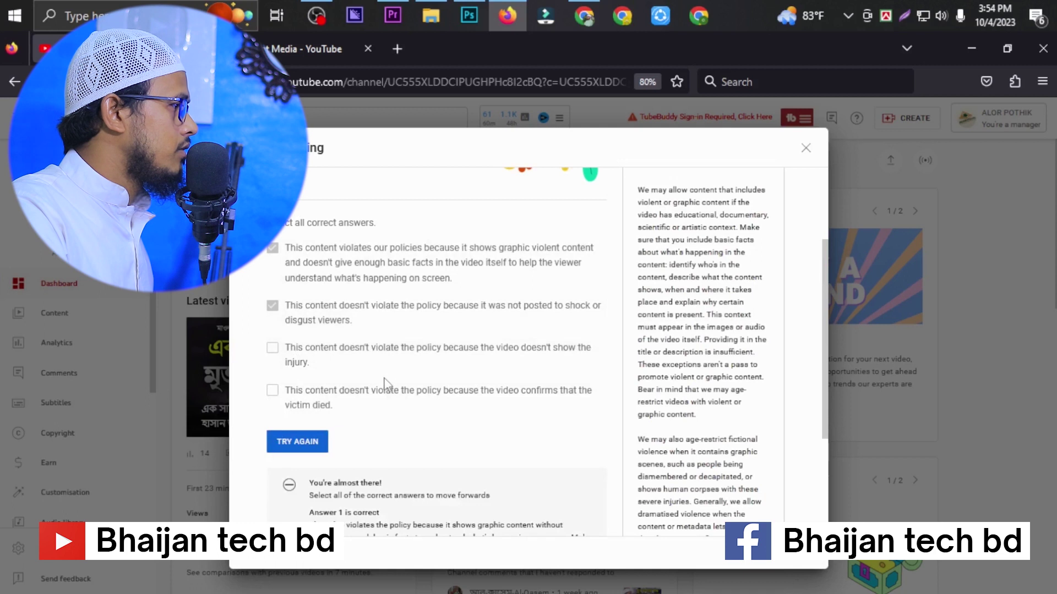
- Reset question 6 and check it with only the answer that the content violates policies by showing graphic violence without enough basic facts
scroll(387, 384, "down", 3)
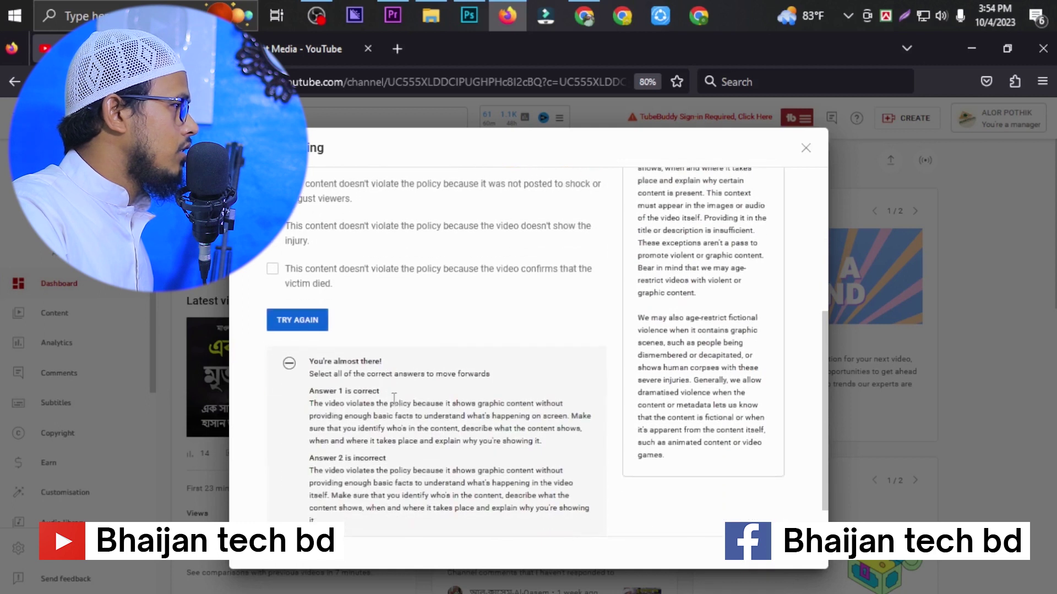
left_click(302, 321)
scroll(292, 308, "up", 1)
left_click(273, 279)
left_click(287, 476)
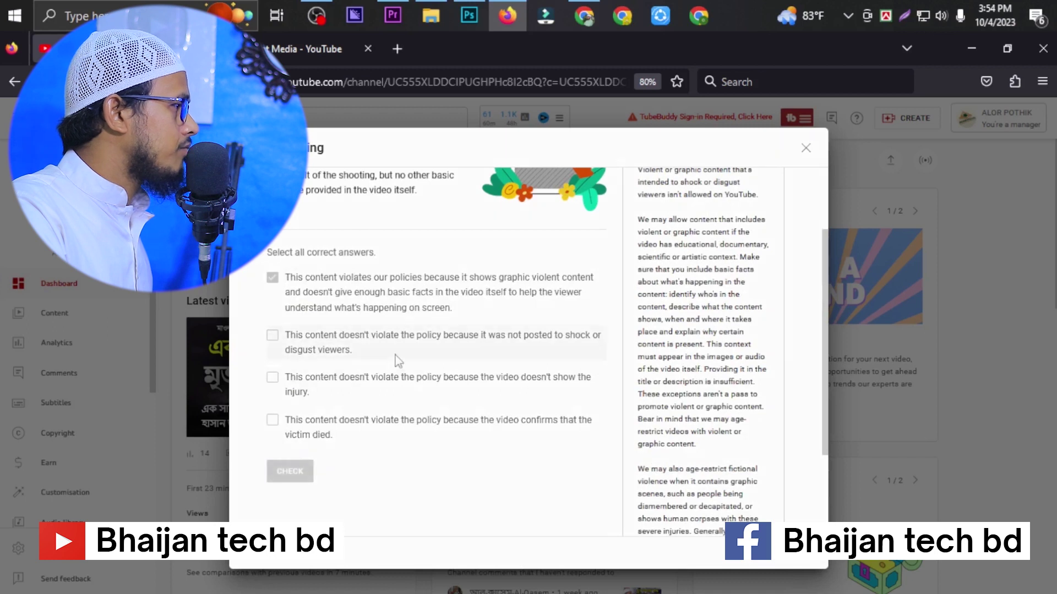
- Review the explanation for question 6 and continue to the next question
scroll(391, 366, "down", 3)
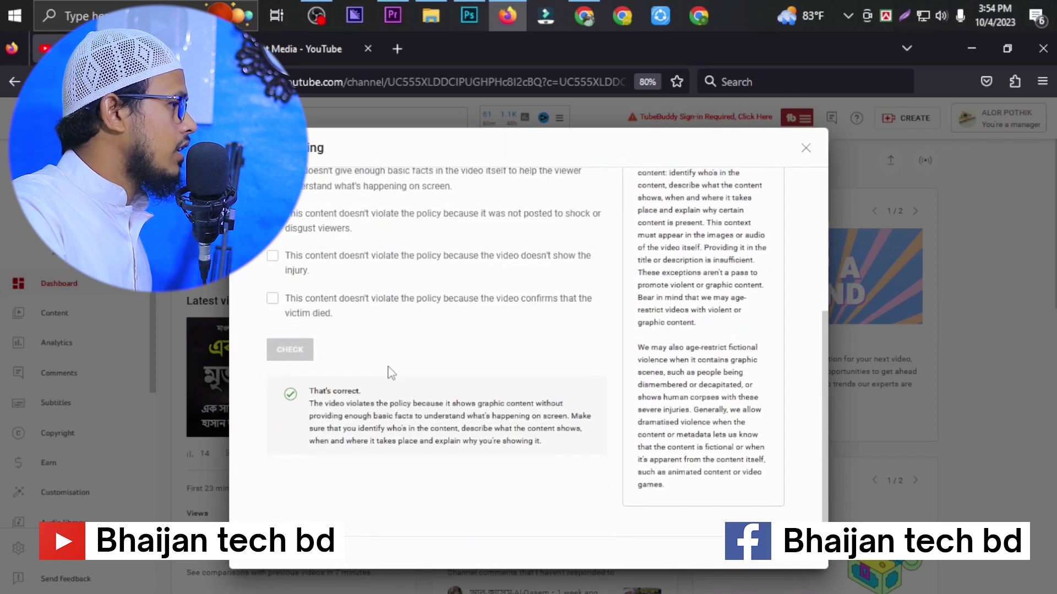
scroll(391, 373, "up", 3)
scroll(393, 373, "down", 3)
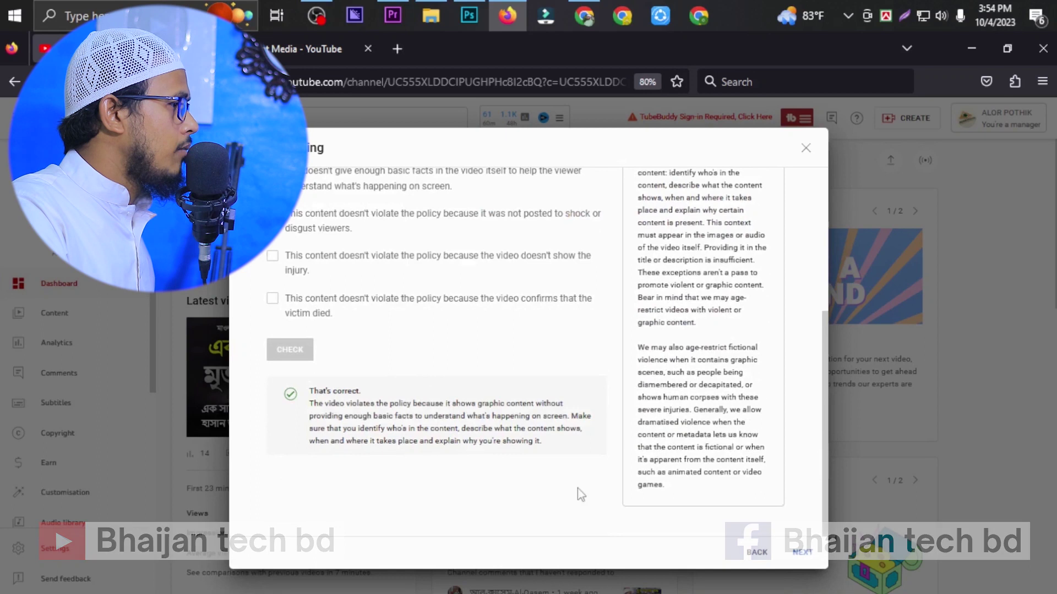
left_click(802, 552)
- Answer the broken-leg question with the option that it violates the policy by showing graphic injuries without any basic facts, and check it
scroll(406, 350, "up", 2)
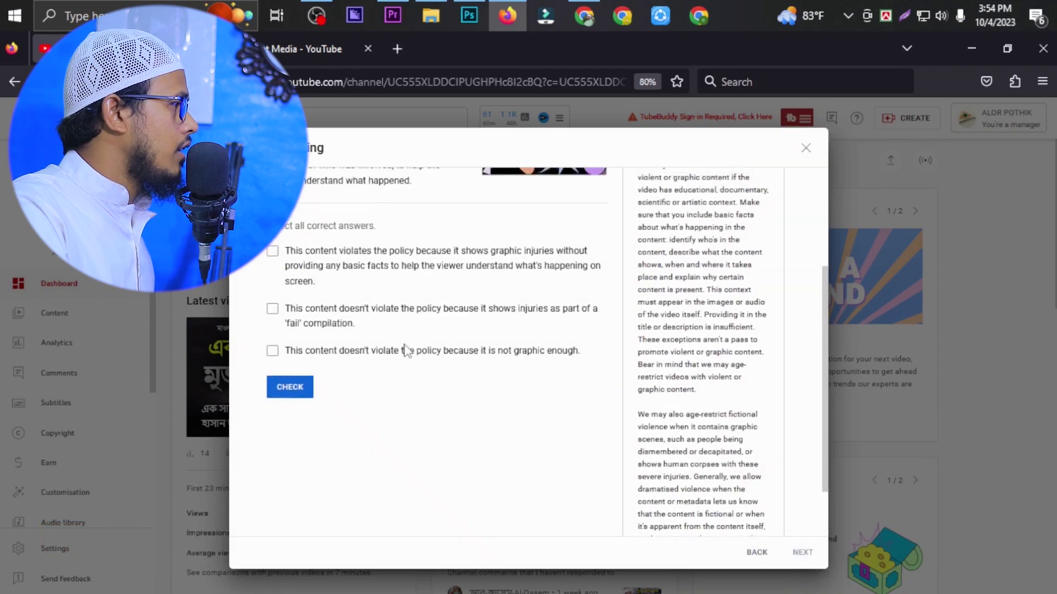
scroll(413, 346, "up", 2)
scroll(385, 338, "down", 1)
left_click(273, 306)
left_click(290, 443)
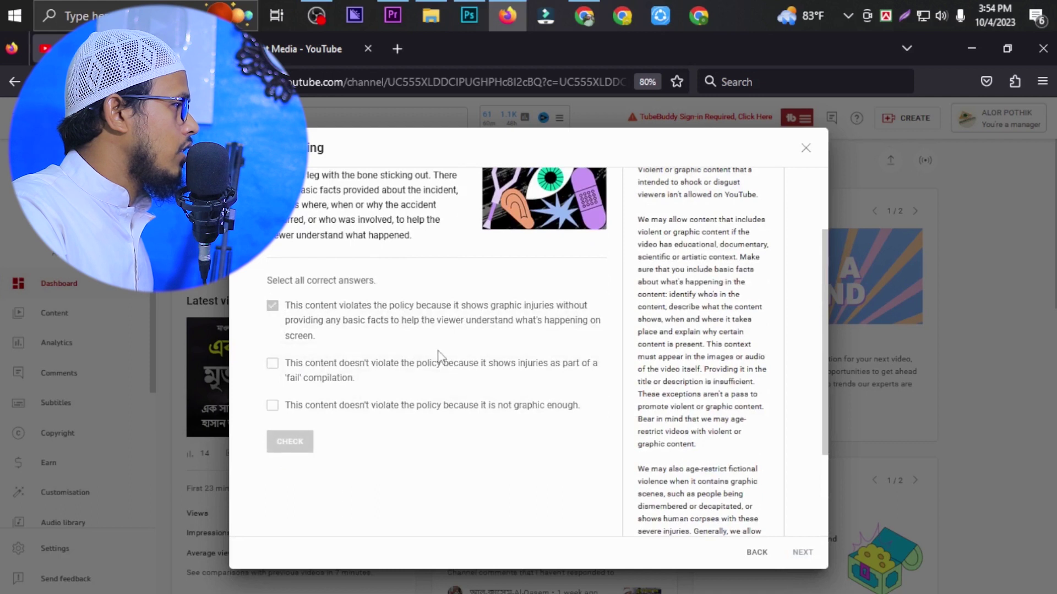
- Review the explanation for the final question, finish the policy training and close it
scroll(439, 355, "down", 3)
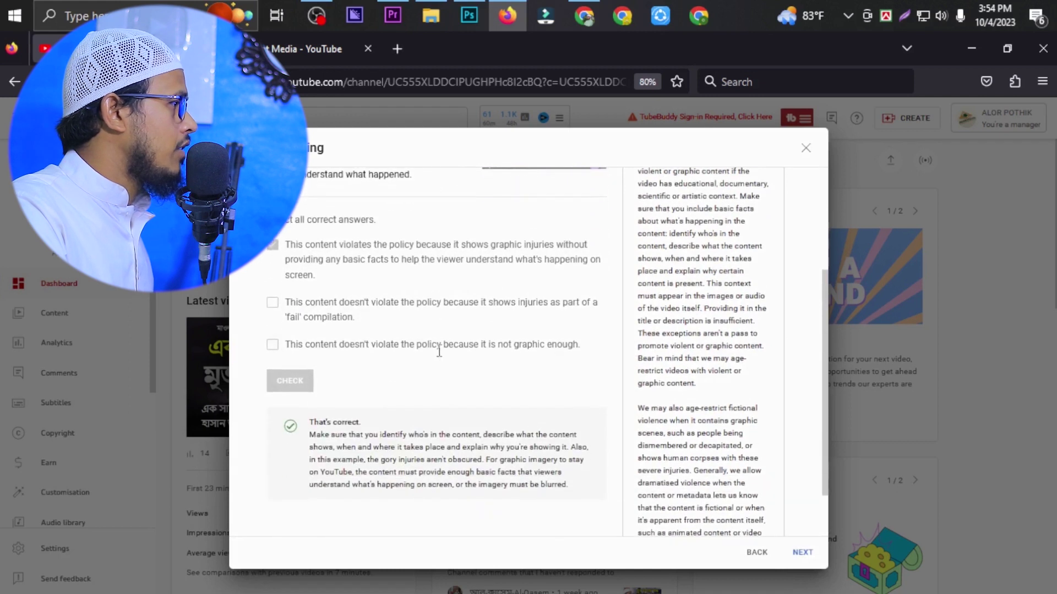
left_click(803, 553)
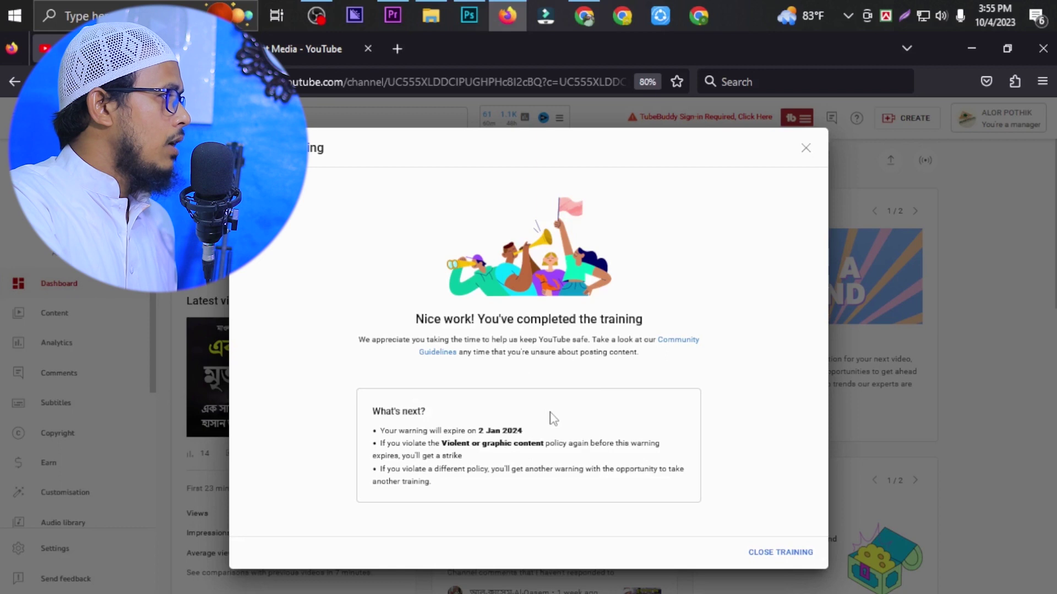
left_click(782, 553)
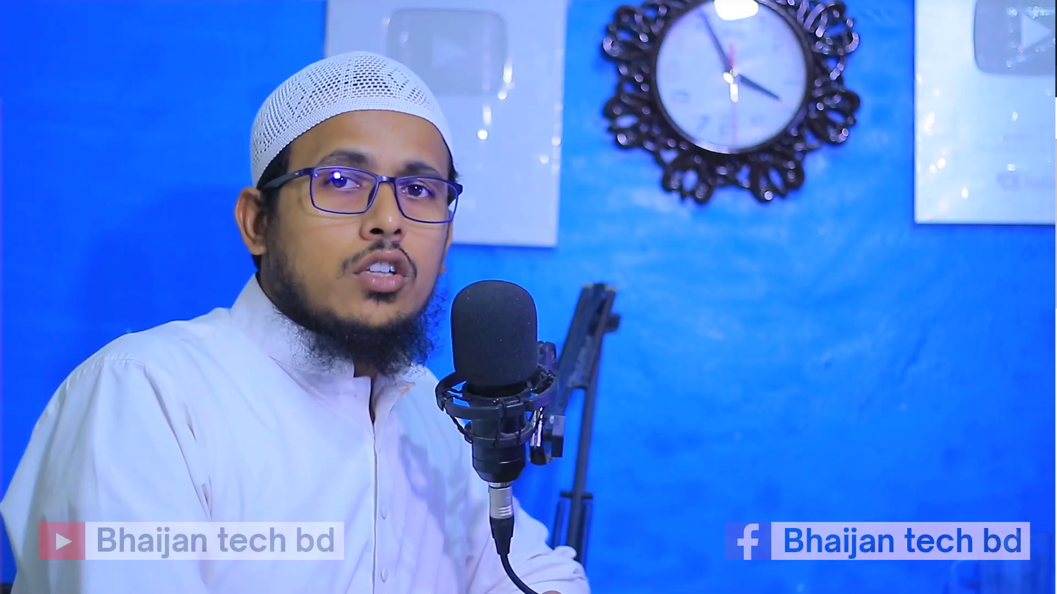